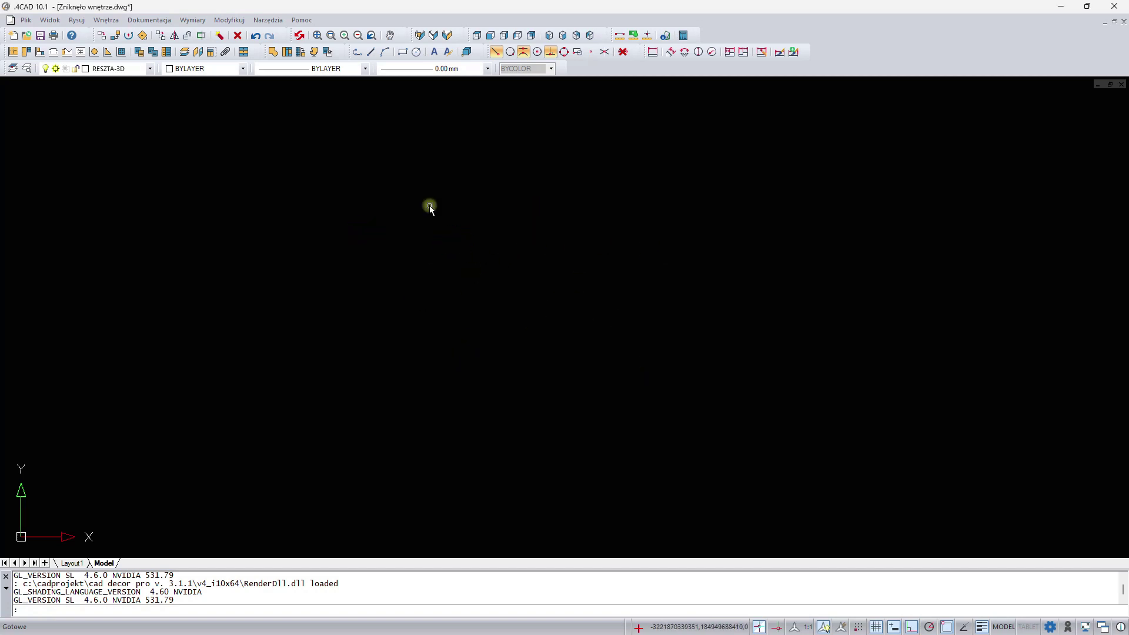
Preview the kitchen interior in 3D, orbit it briefly, then close the visualisation.
{"action": "left_click", "coordinate": [447, 38]}
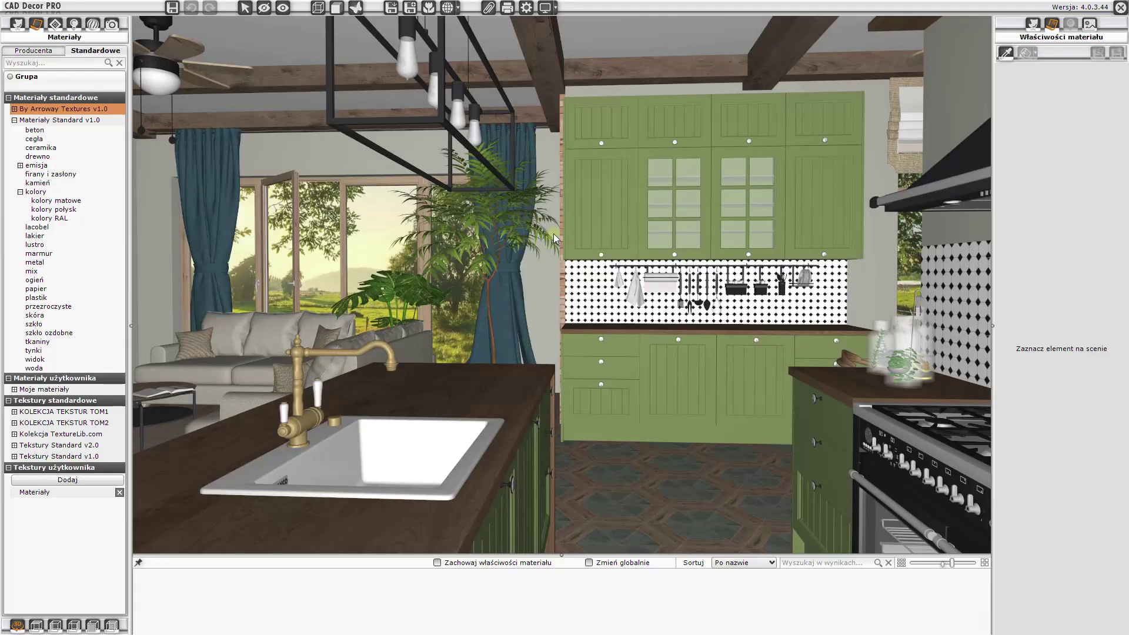
{"action": "mouse_move", "coordinate": [555, 238]}
{"action": "left_mouse_down"}
{"action": "mouse_move", "coordinate": [539, 316]}
{"action": "mouse_move", "coordinate": [467, 316]}
{"action": "mouse_move", "coordinate": [534, 321]}
{"action": "left_mouse_up"}
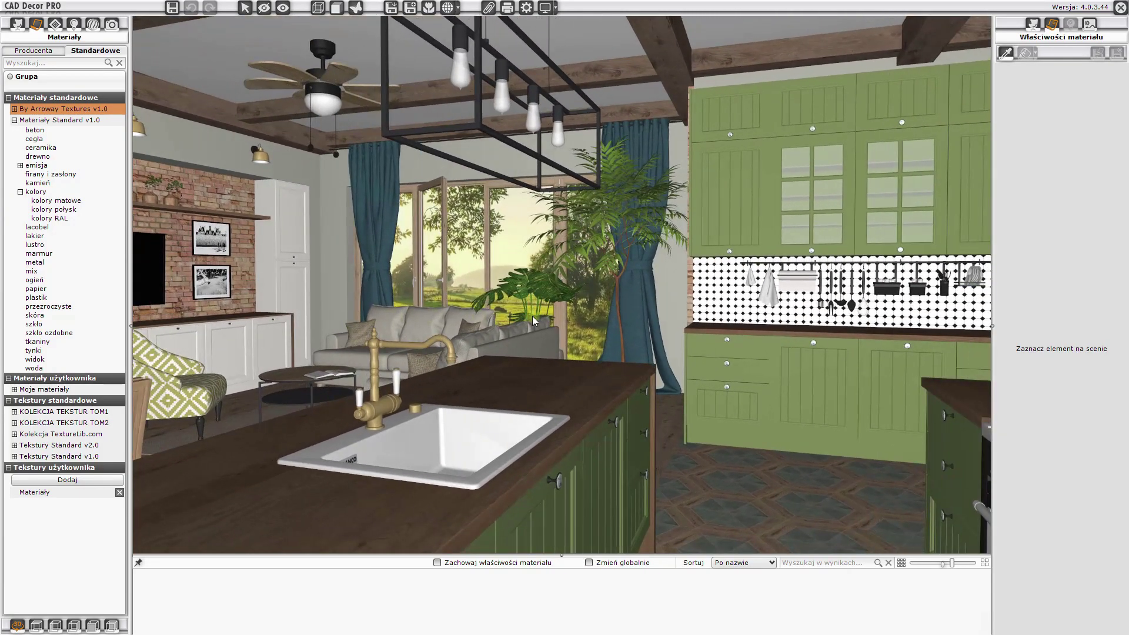
{"action": "left_click", "coordinate": [1122, 7]}
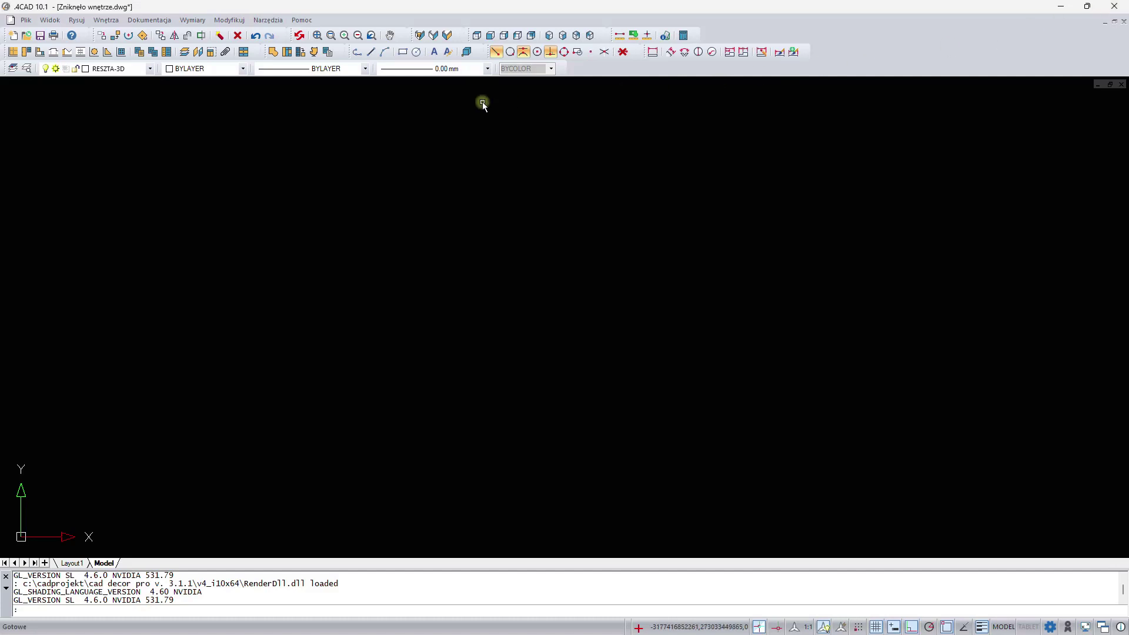
Move the two round chairs at the plan's top 50000 and 10000 units away.
{"action": "left_click", "coordinate": [318, 37]}
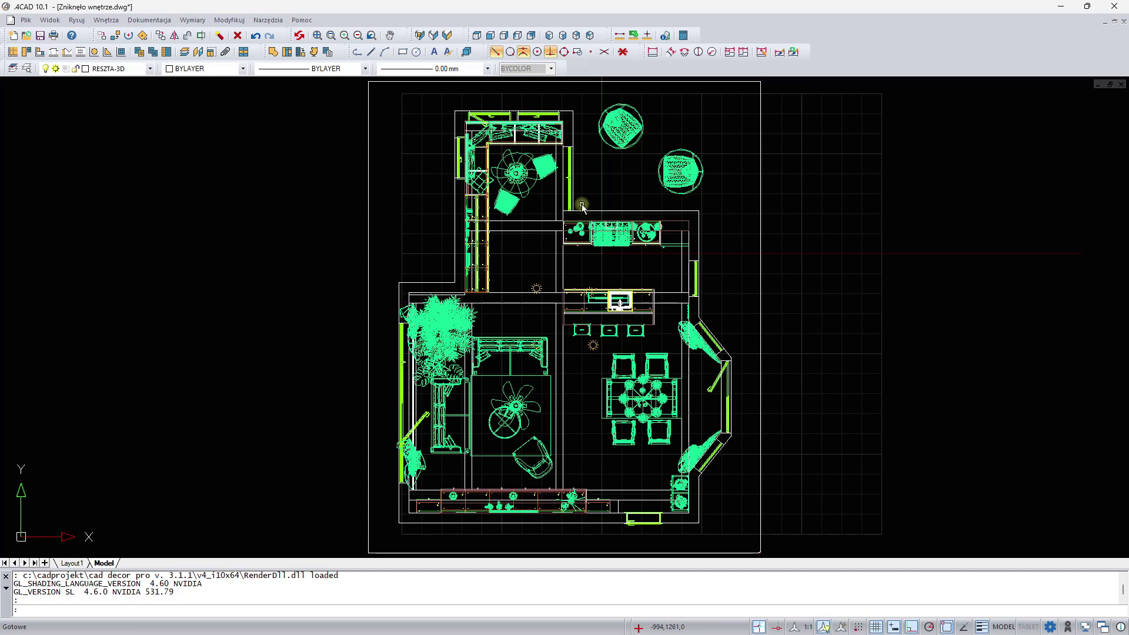
{"action": "left_click", "coordinate": [690, 183]}
{"action": "right_click", "coordinate": [693, 181]}
{"action": "left_click", "coordinate": [724, 245]}
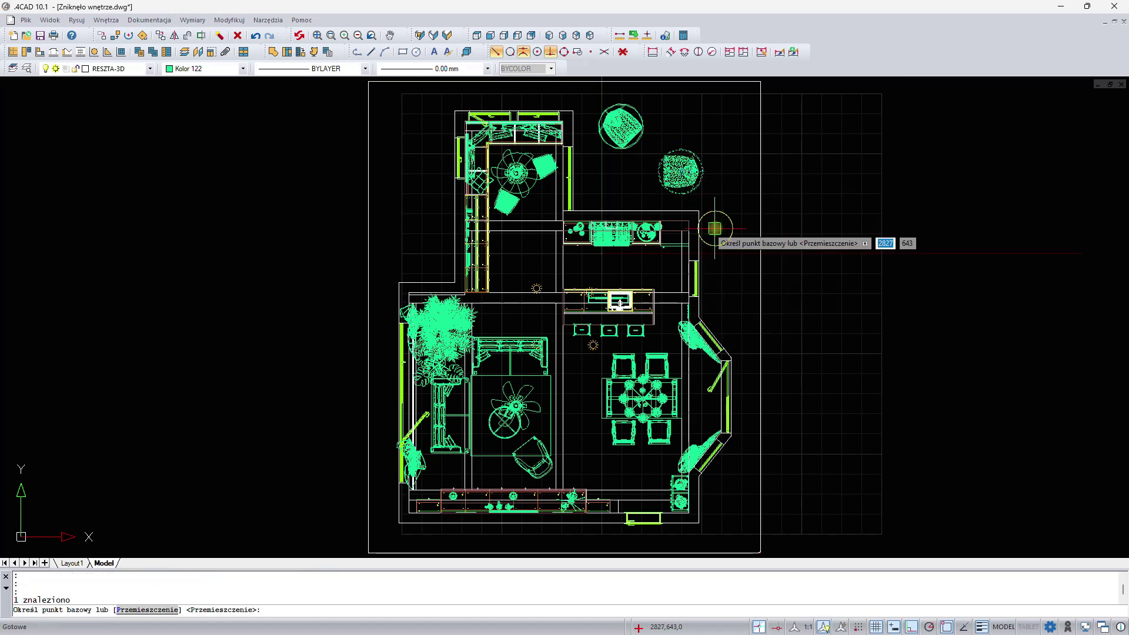
{"action": "type", "text": "500"}
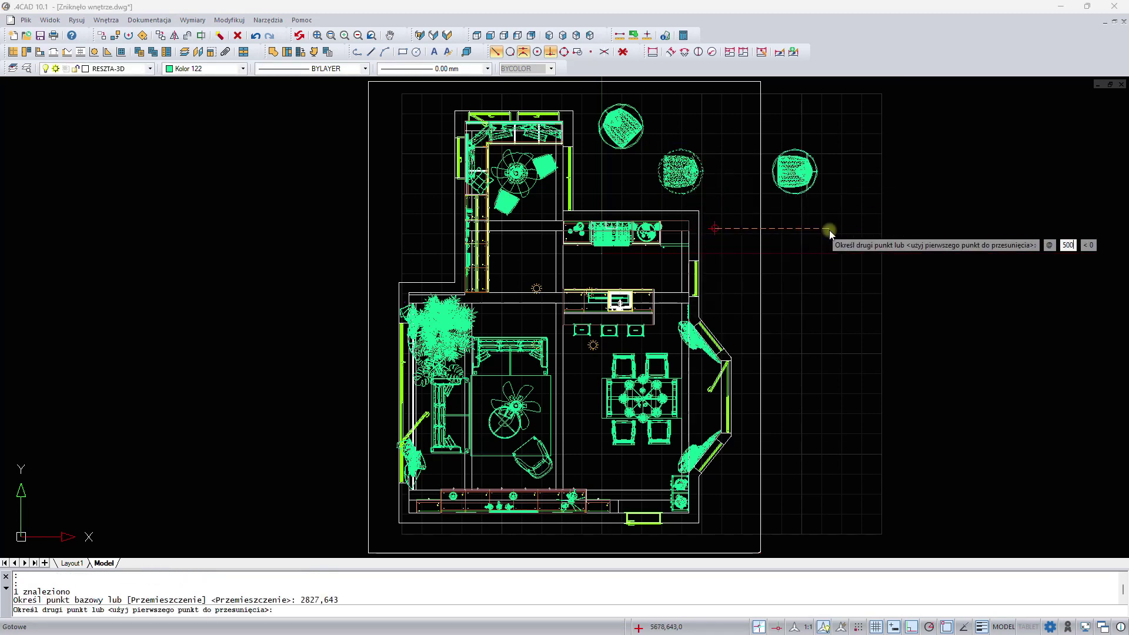
{"action": "type", "text": "00"}
{"action": "key", "text": "Return"}
{"action": "left_click", "coordinate": [664, 150]}
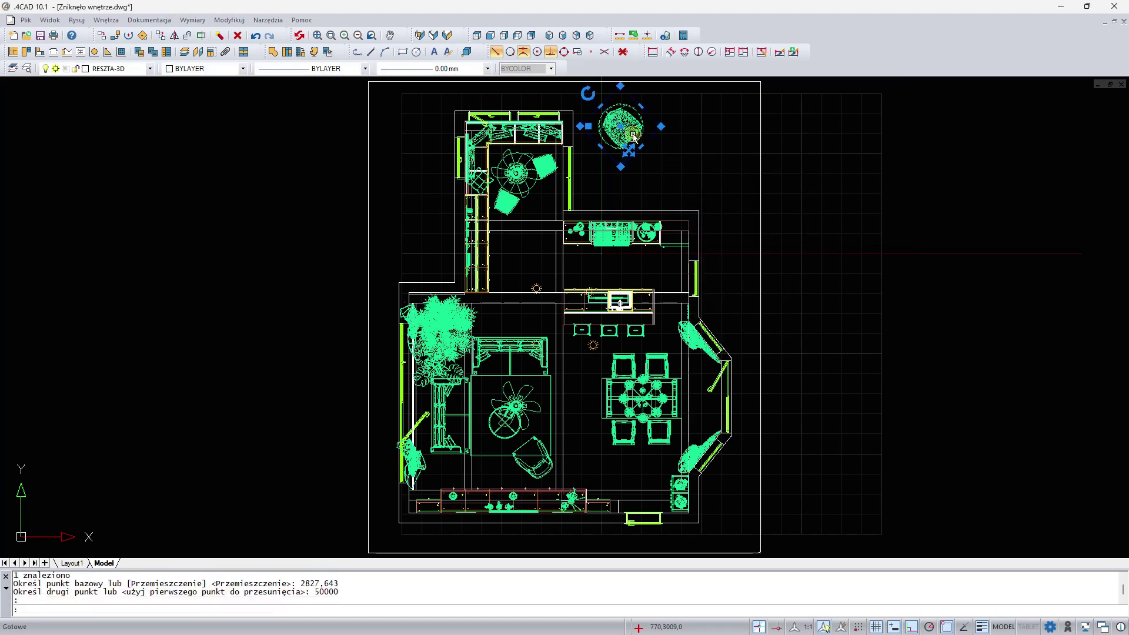
{"action": "right_click", "coordinate": [673, 131]}
{"action": "left_click", "coordinate": [727, 185]}
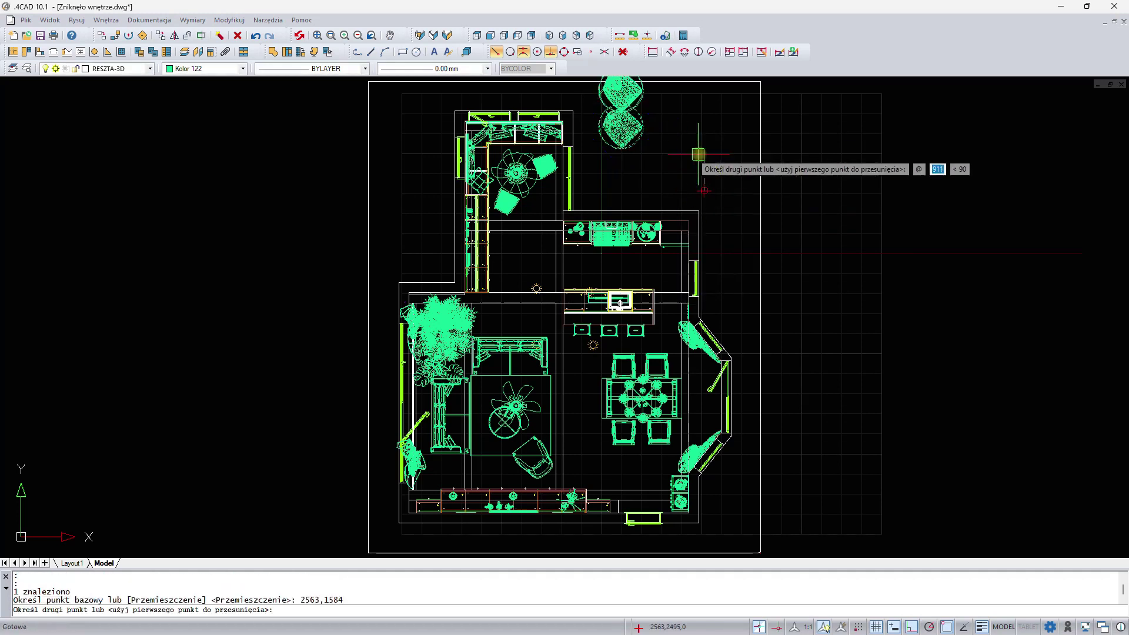
{"action": "type", "text": "10000"}
{"action": "key", "text": "Return"}
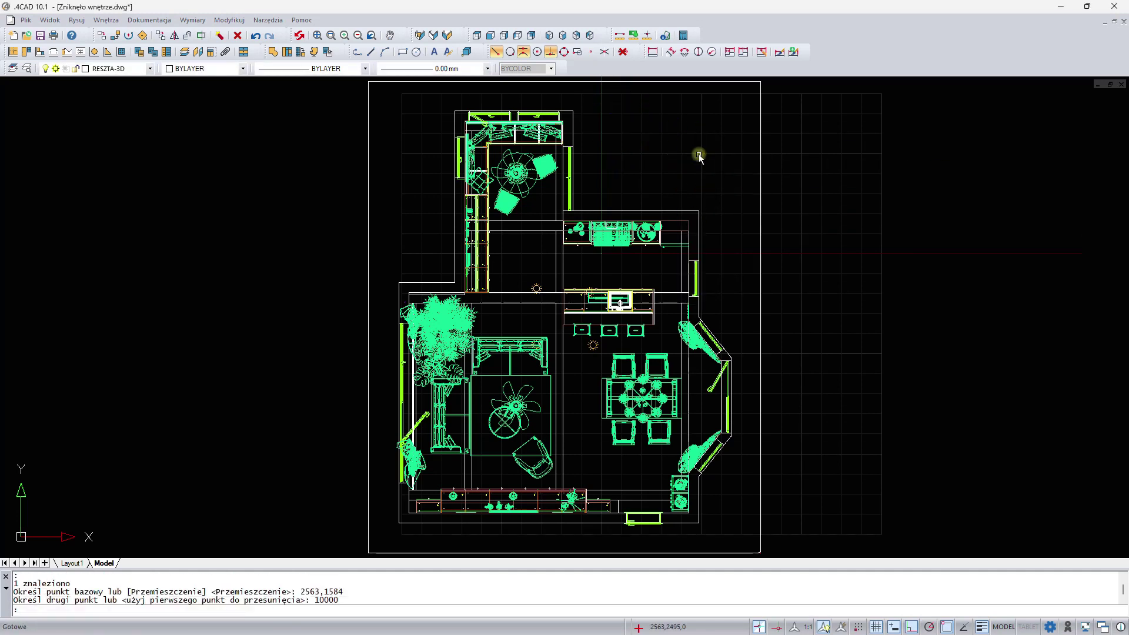
Zoom to the whole drawing and delete the far-right and top-left stray chairs.
{"action": "left_click", "coordinate": [317, 36]}
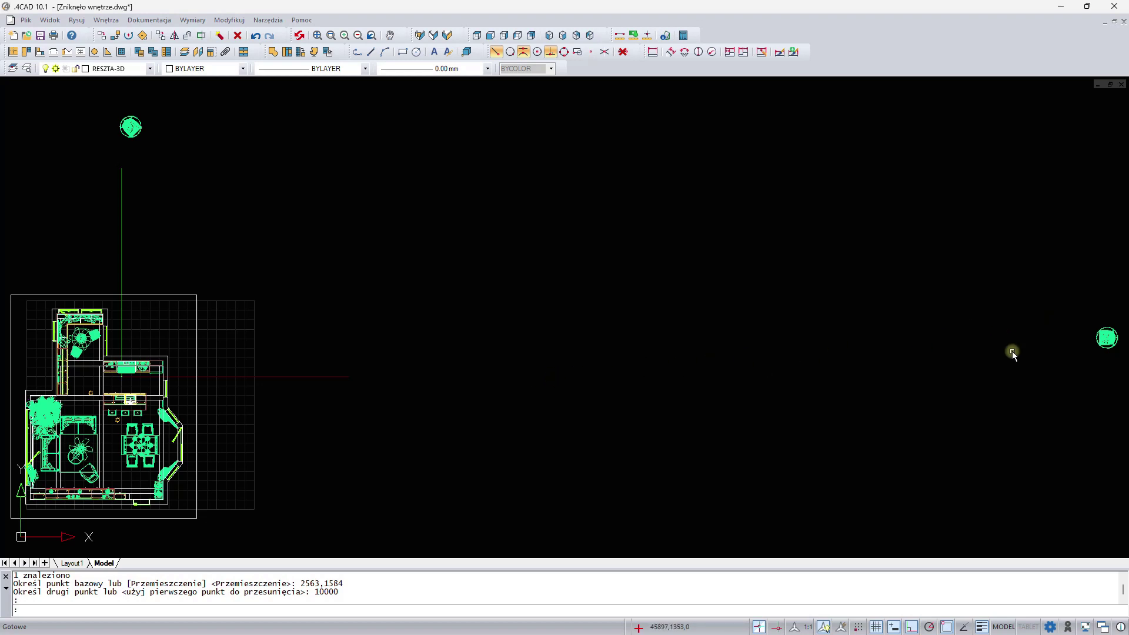
{"action": "left_click", "coordinate": [1106, 338]}
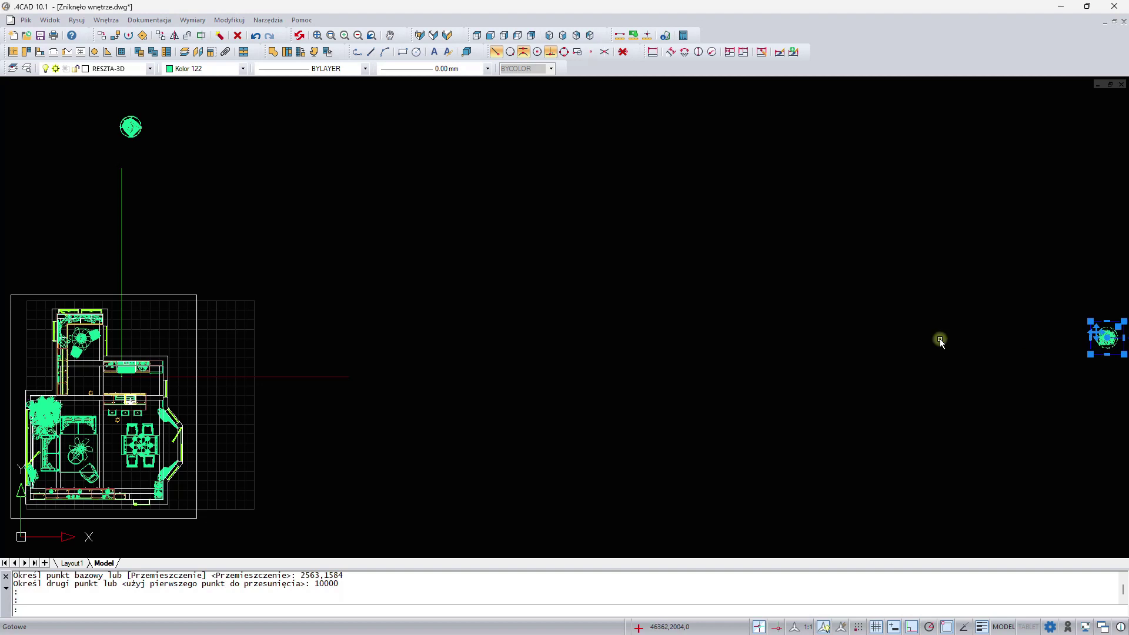
{"action": "left_click", "coordinate": [135, 129]}
{"action": "key", "text": "Return"}
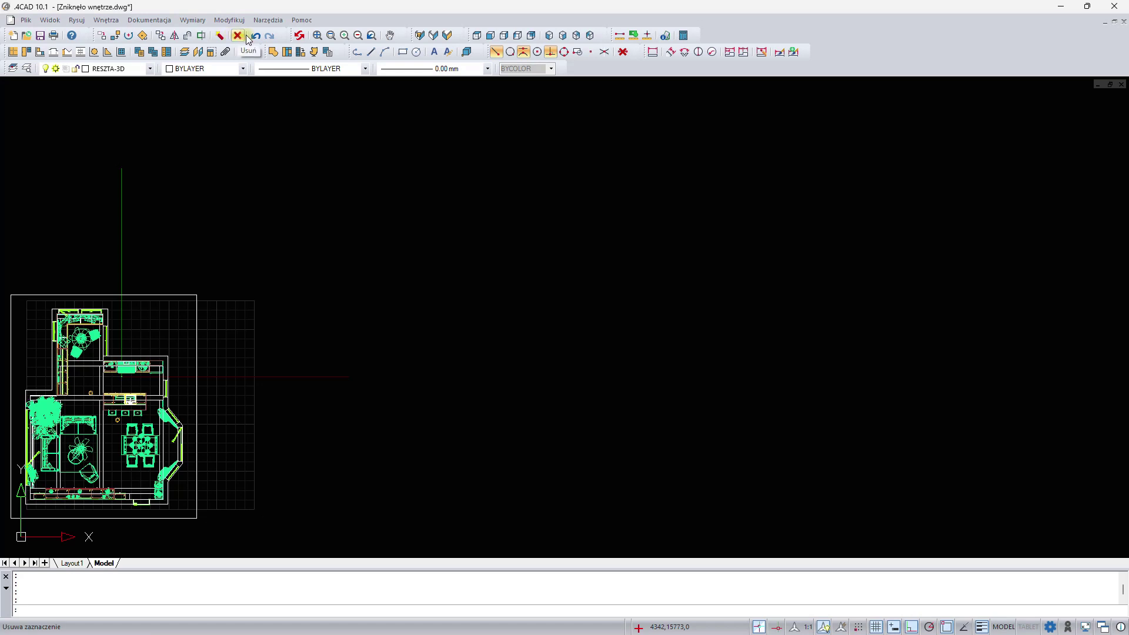
Zoom to fit the drawing, then undo with Ctrl+Z to restore the erased chairs.
{"action": "left_click", "coordinate": [316, 37]}
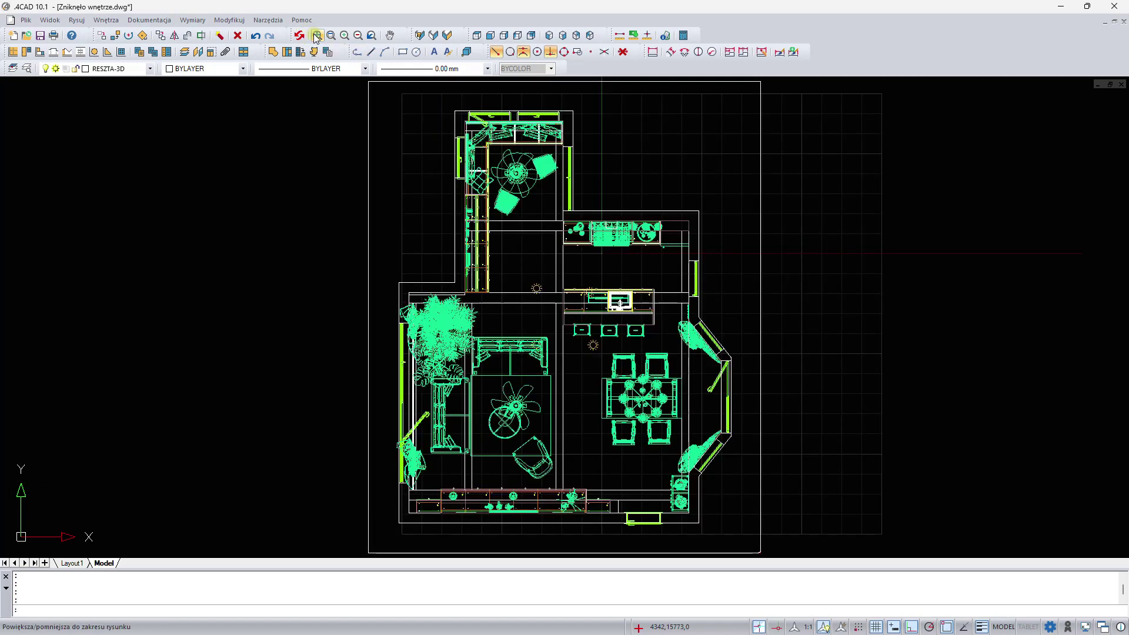
{"action": "key", "text": "ctrl+z"}
{"action": "key", "text": "ctrl+z"}
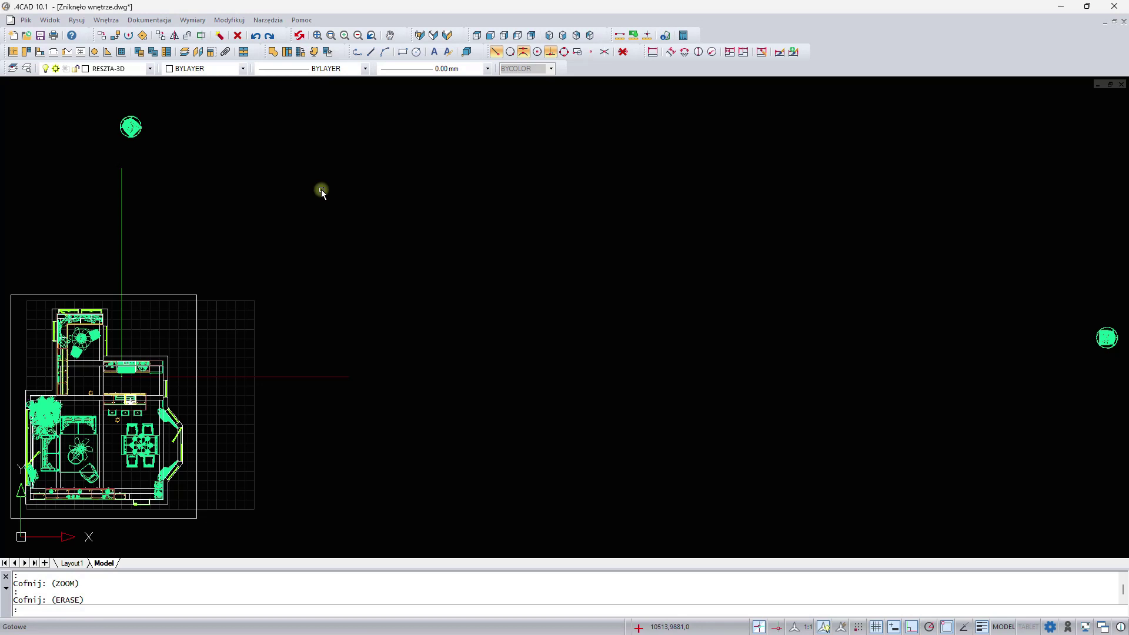
Select everything, window-deselect the floor plan, and erase the two remaining stray chairs.
{"action": "key", "text": "ctrl+a"}
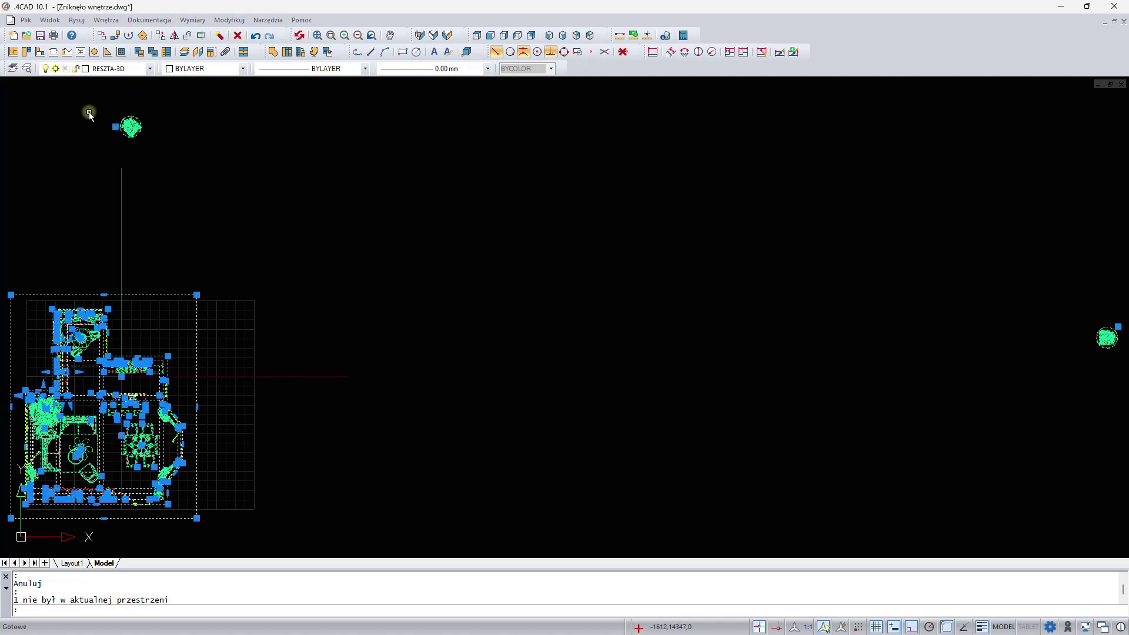
{"action": "left_click", "coordinate": [228, 544]}
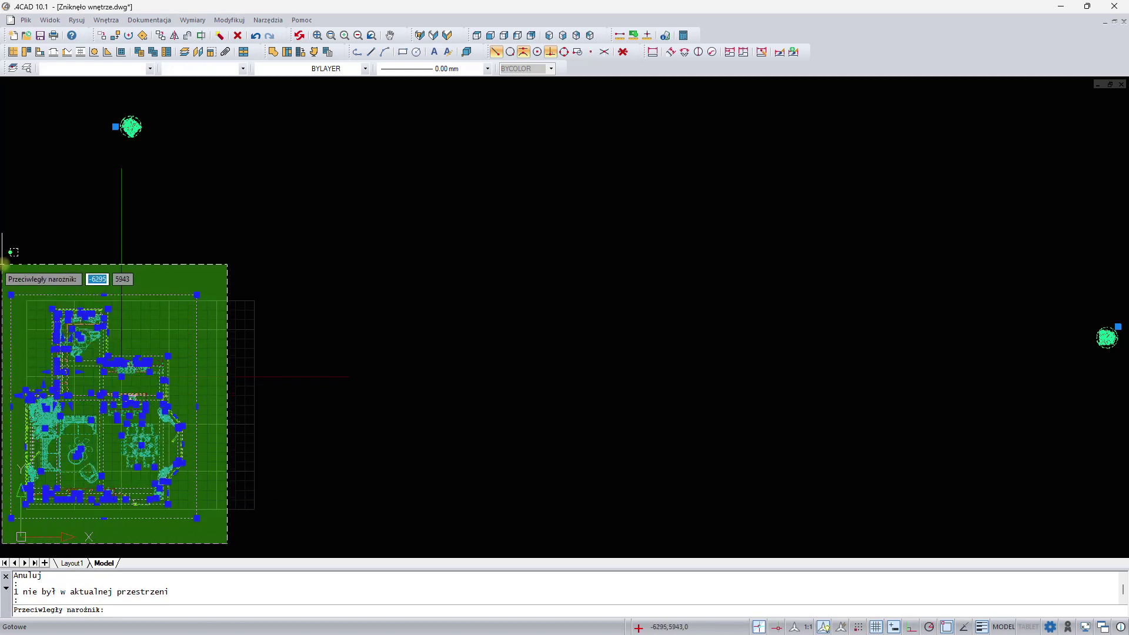
{"action": "left_click", "coordinate": [3, 265], "text": "shift"}
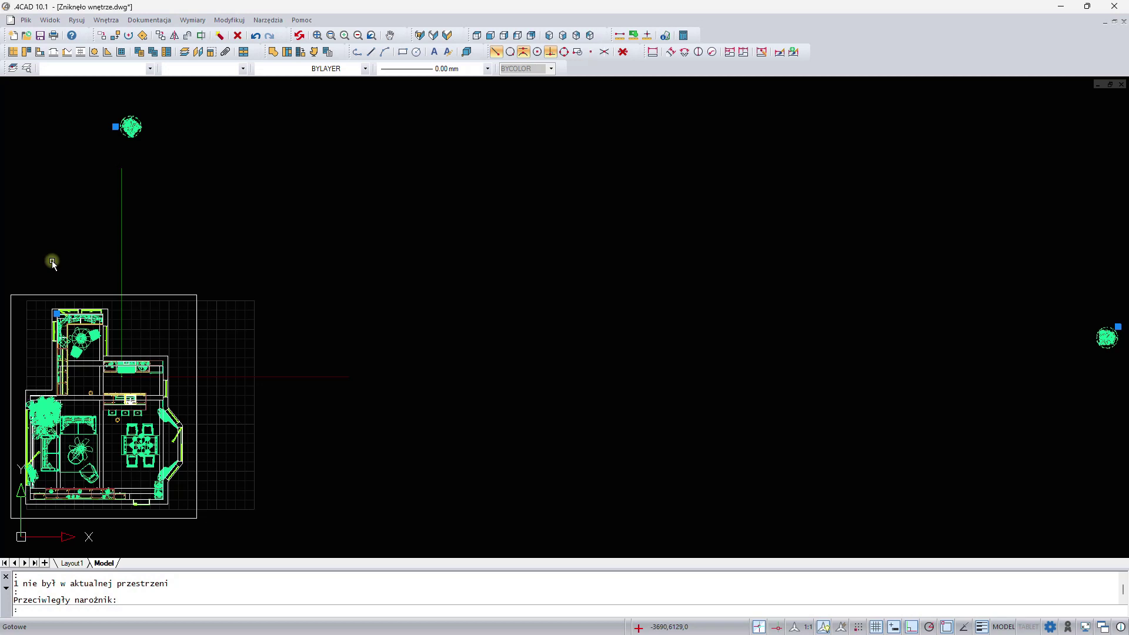
{"action": "left_click", "coordinate": [237, 37]}
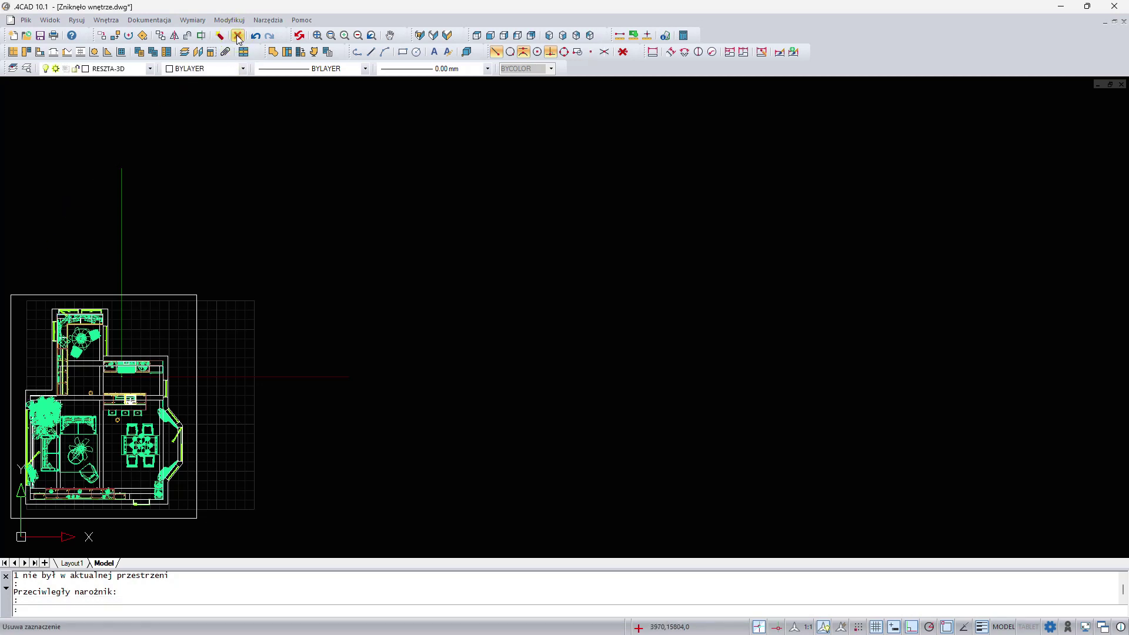
Fit the cleaned plan to the view and launch the CAD Decor 3D visualisation.
{"action": "left_click", "coordinate": [318, 36]}
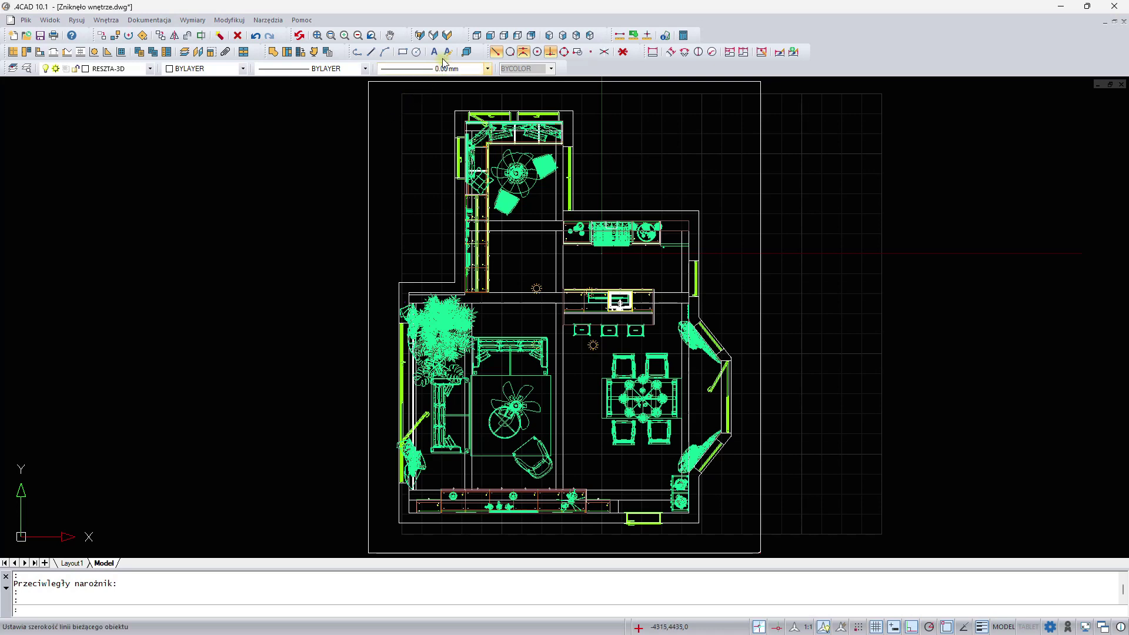
{"action": "left_click", "coordinate": [448, 37]}
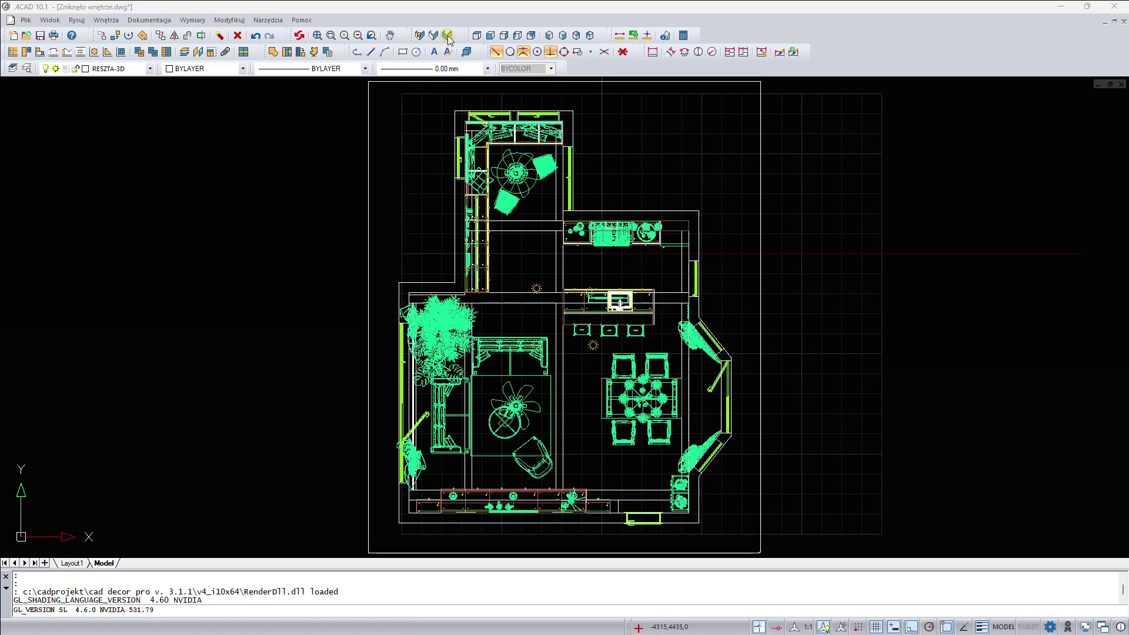
{"action": "scroll", "coordinate": [486, 245], "scroll_direction": "down", "scroll_amount": 2}
Zoom out of the kitchen and swing the camera left until the room leaves view.
{"action": "scroll", "coordinate": [511, 270], "scroll_direction": "down", "scroll_amount": 4}
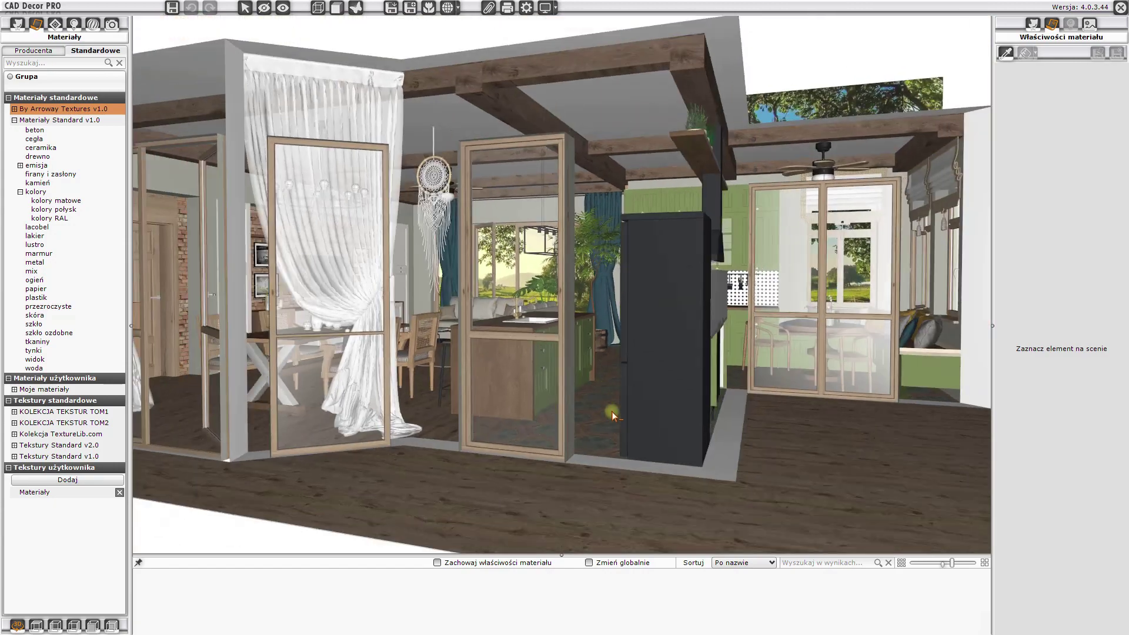
{"action": "scroll", "coordinate": [547, 300], "scroll_direction": "down", "scroll_amount": 3}
{"action": "scroll", "coordinate": [578, 328], "scroll_direction": "down", "scroll_amount": 2}
{"action": "key", "text": "Left"}
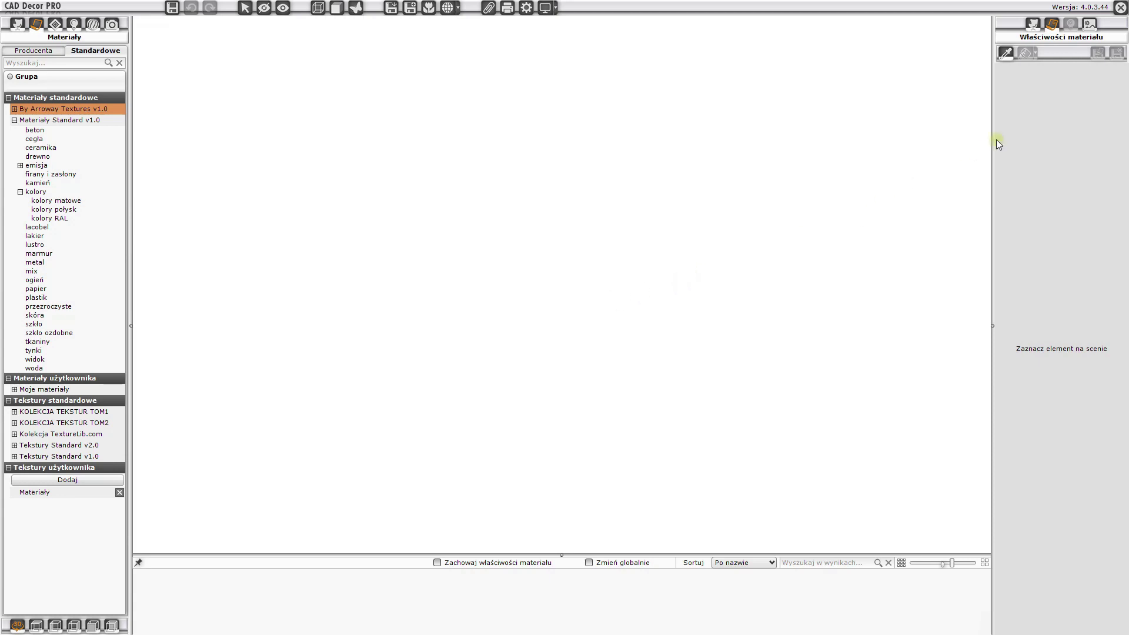
Use Centruj kamerę in scene settings and orbit to see the whole model outside.
{"action": "left_click", "coordinate": [1090, 26]}
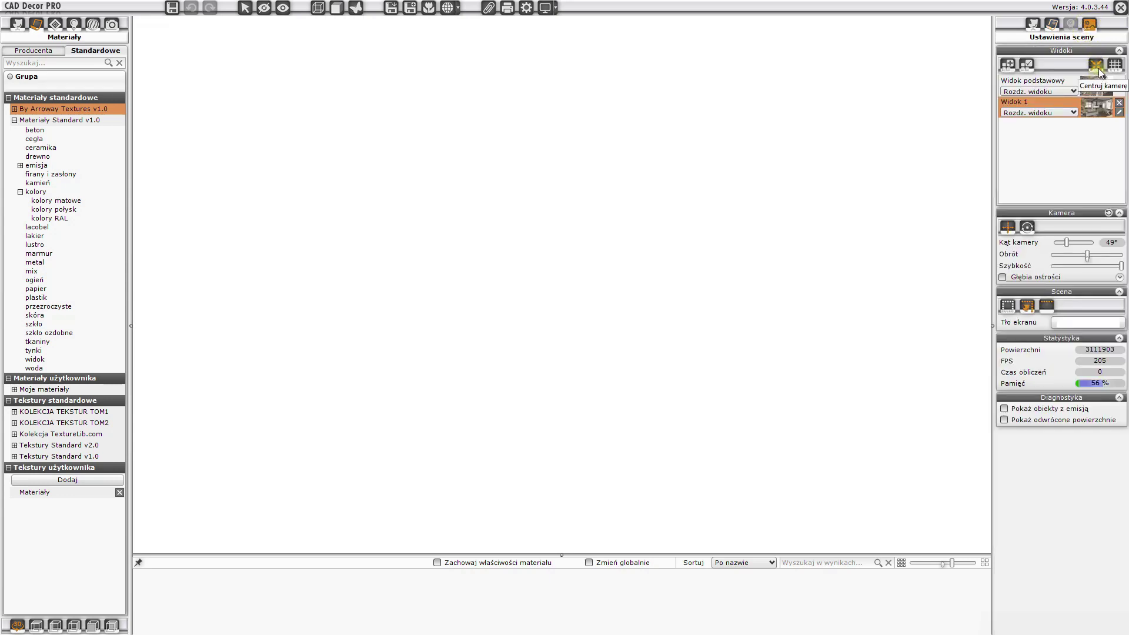
{"action": "left_click", "coordinate": [1097, 67]}
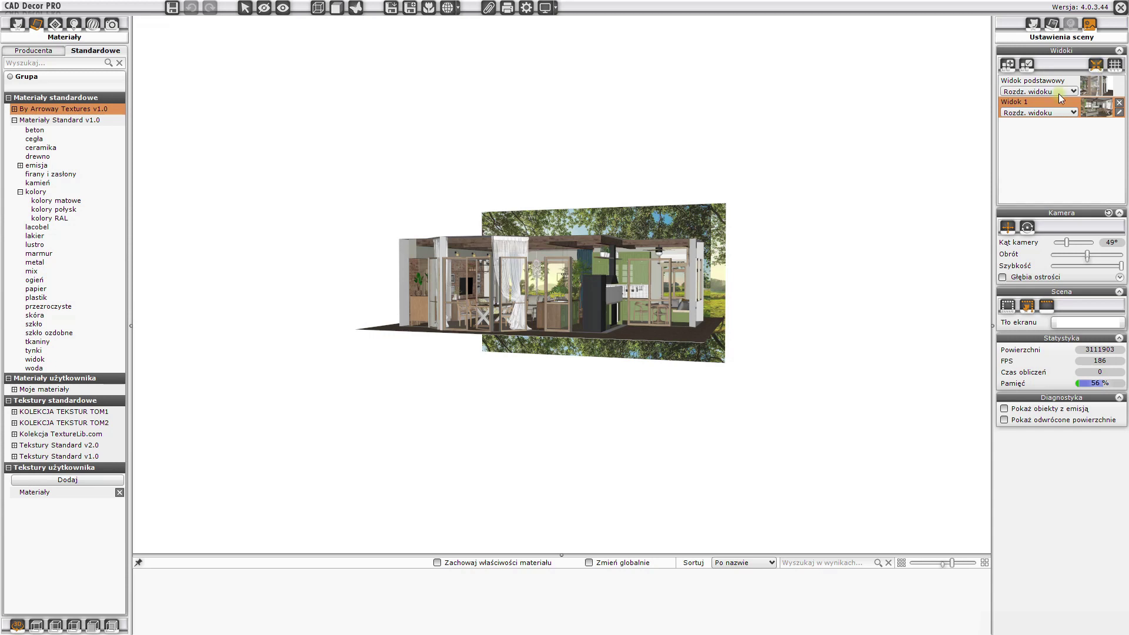
{"action": "left_click", "coordinate": [405, 327]}
{"action": "left_click_drag", "start_coordinate": [404, 327], "coordinate": [666, 303]}
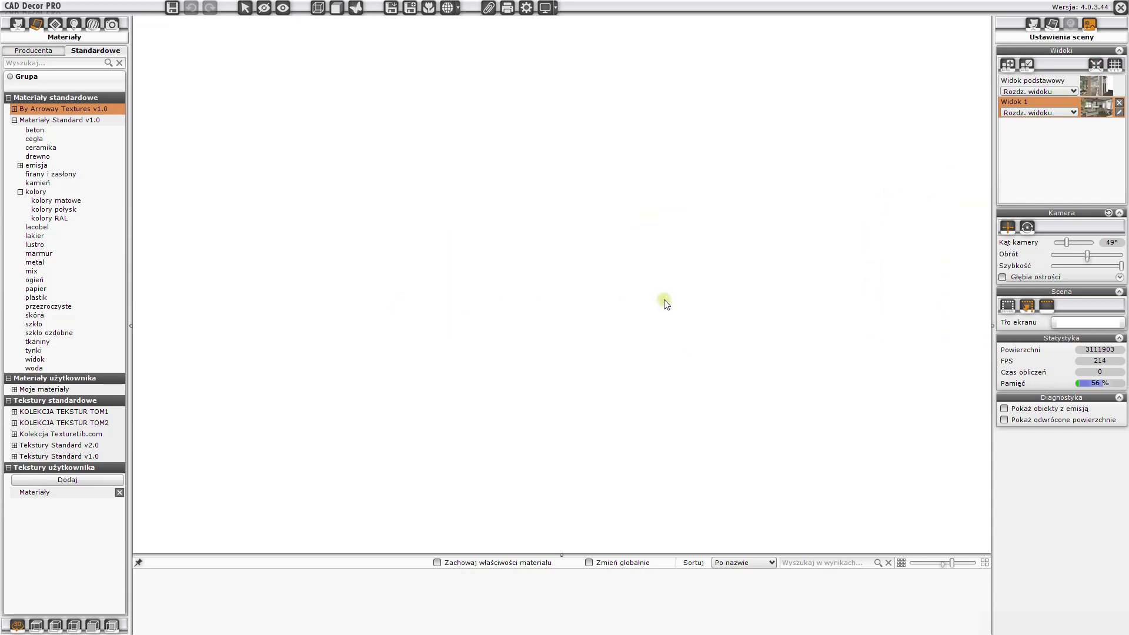
{"action": "left_click_drag", "start_coordinate": [665, 304], "coordinate": [665, 304]}
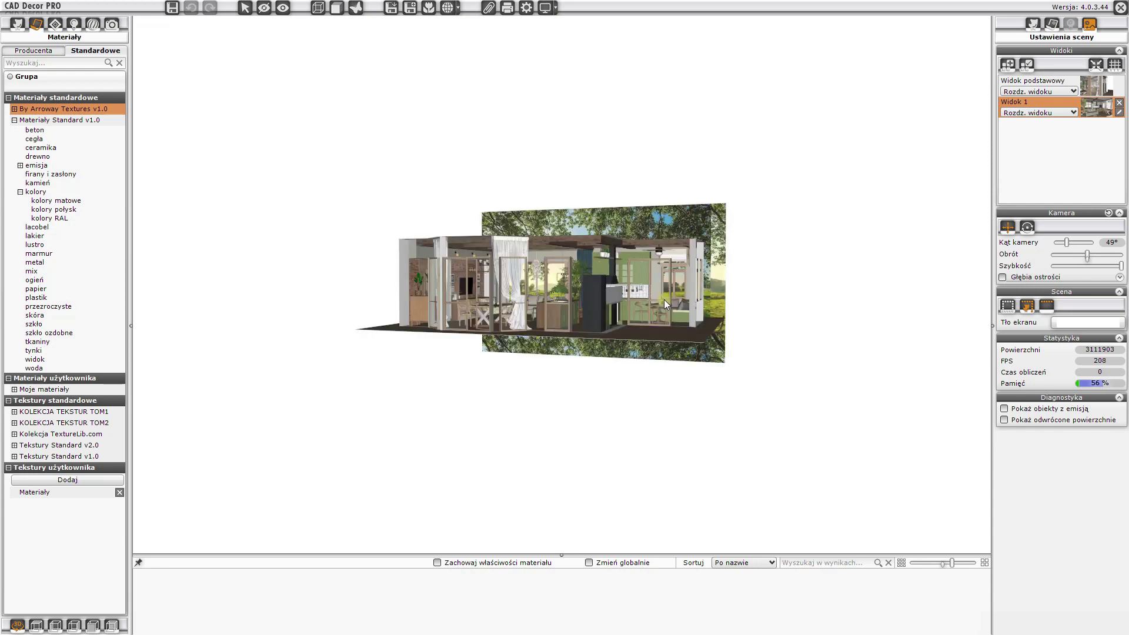
Centre on the green cabinet door and orbit toward the kitchen wall, window and sofa.
{"action": "right_click", "coordinate": [600, 269]}
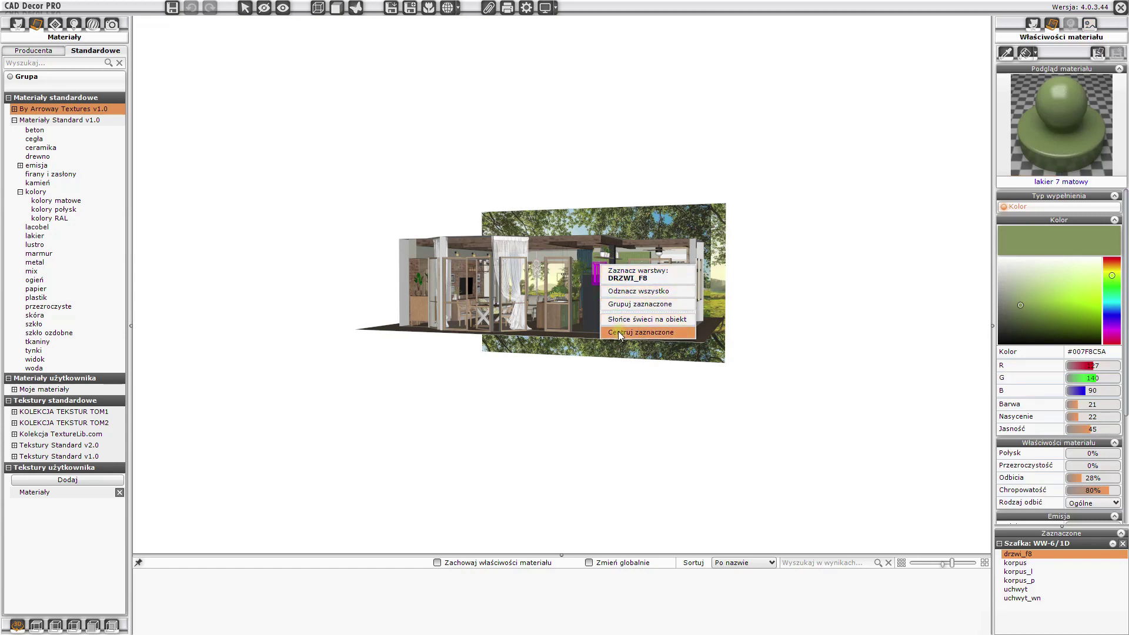
{"action": "left_click", "coordinate": [619, 332]}
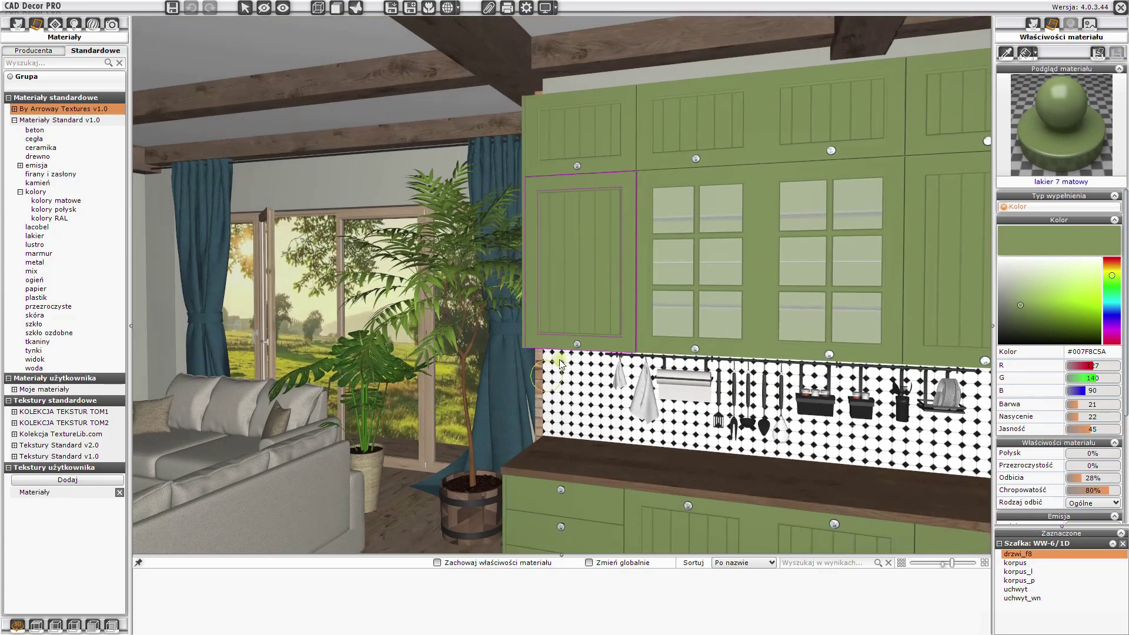
{"action": "left_click_drag", "start_coordinate": [561, 365], "coordinate": [629, 321]}
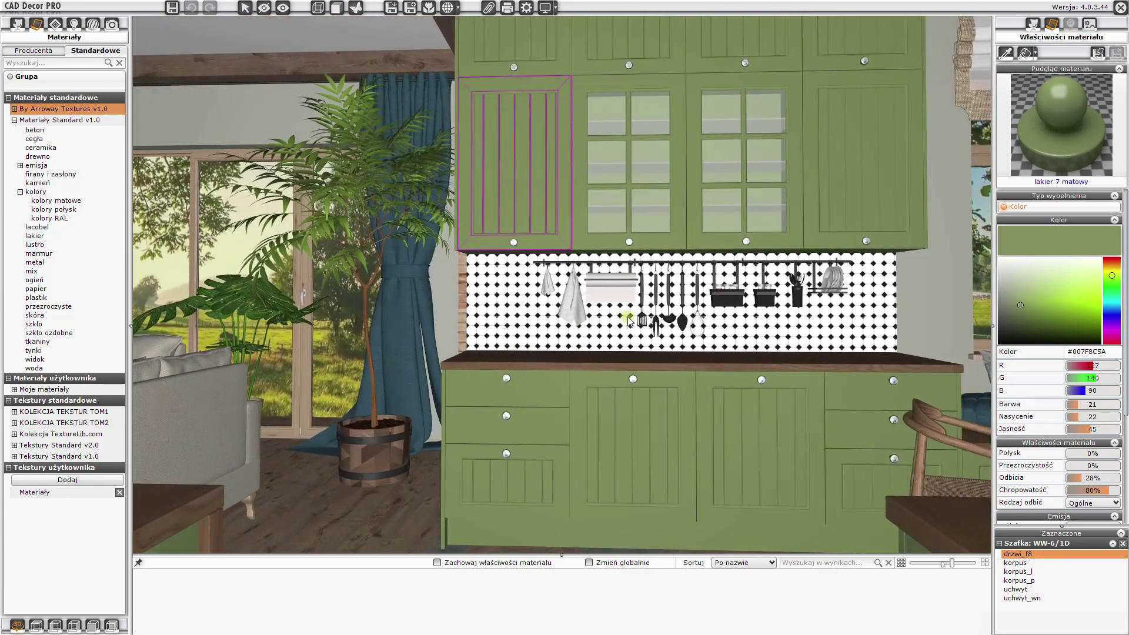
{"action": "left_click_drag", "start_coordinate": [628, 320], "coordinate": [529, 323]}
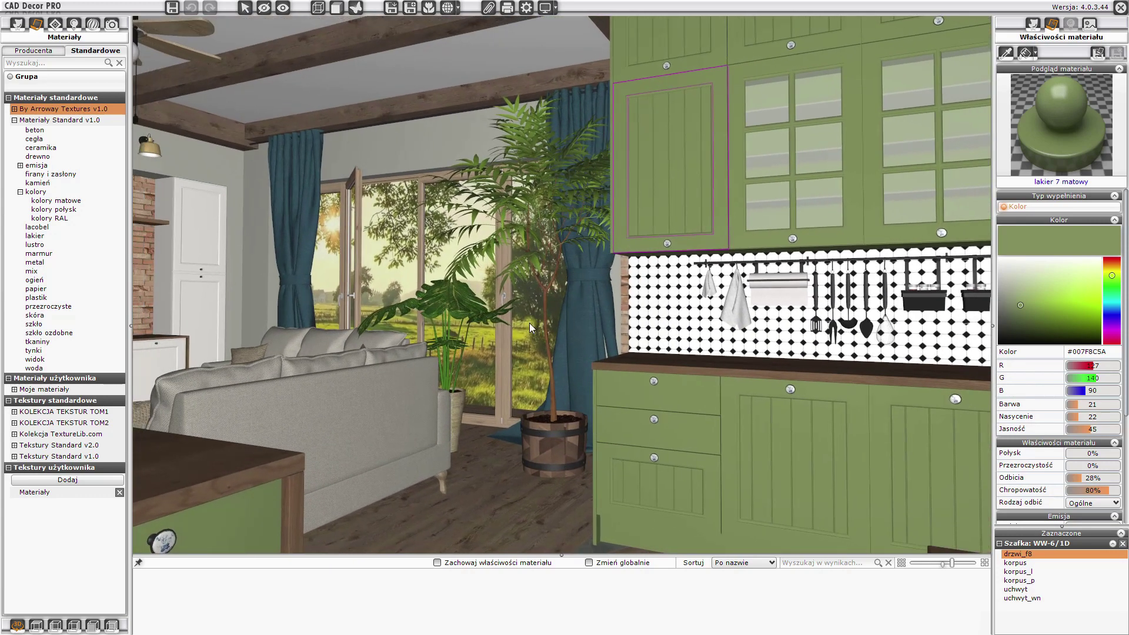